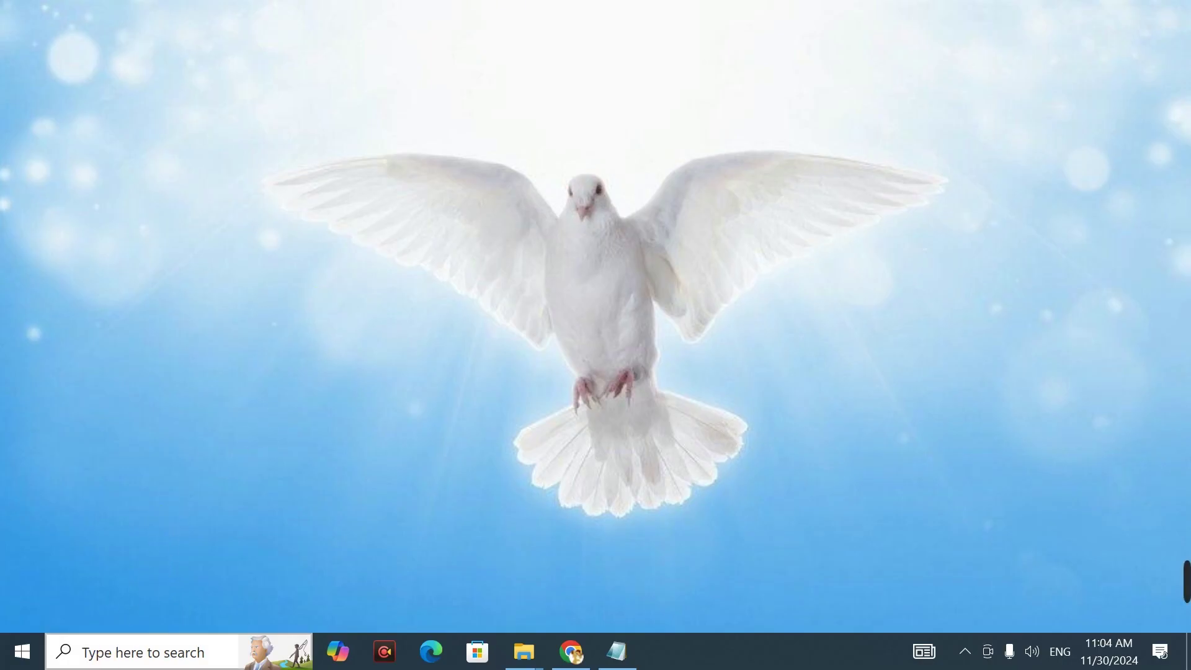
# Search 'power' from the taskbar and open the Power & sleep settings page
pyautogui.click(98, 651)
pyautogui.write('ower')
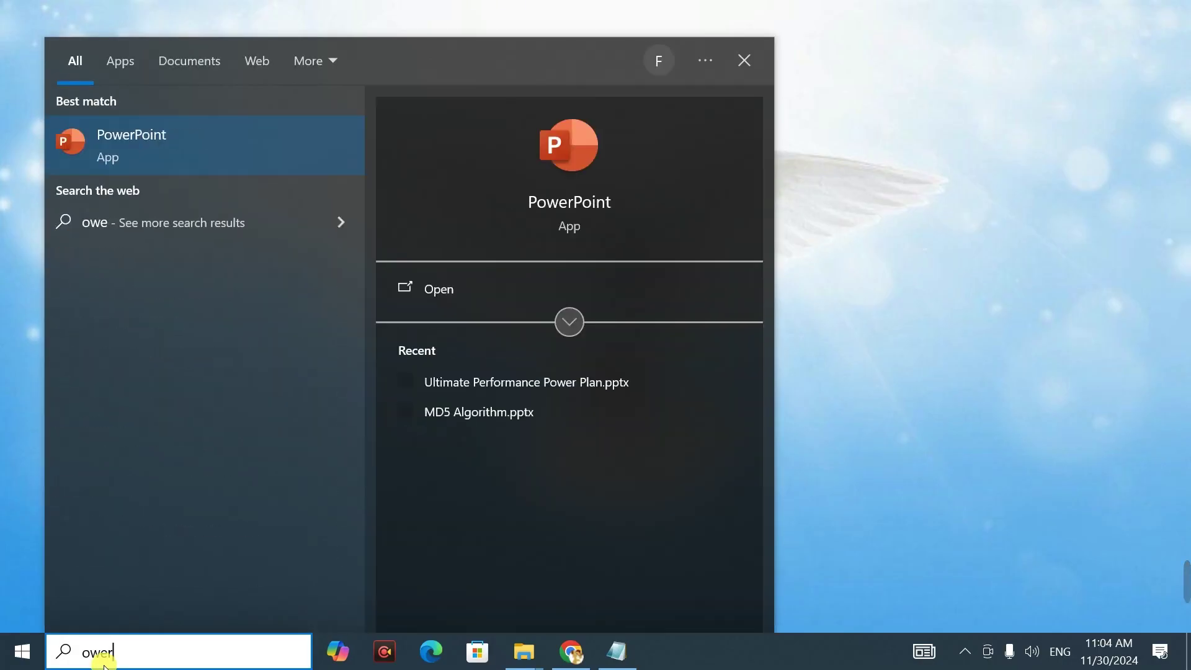
pyautogui.press('BackSpace')
pyautogui.press('BackSpace')
pyautogui.press('BackSpace')
pyautogui.press('BackSpace')
pyautogui.write('power')
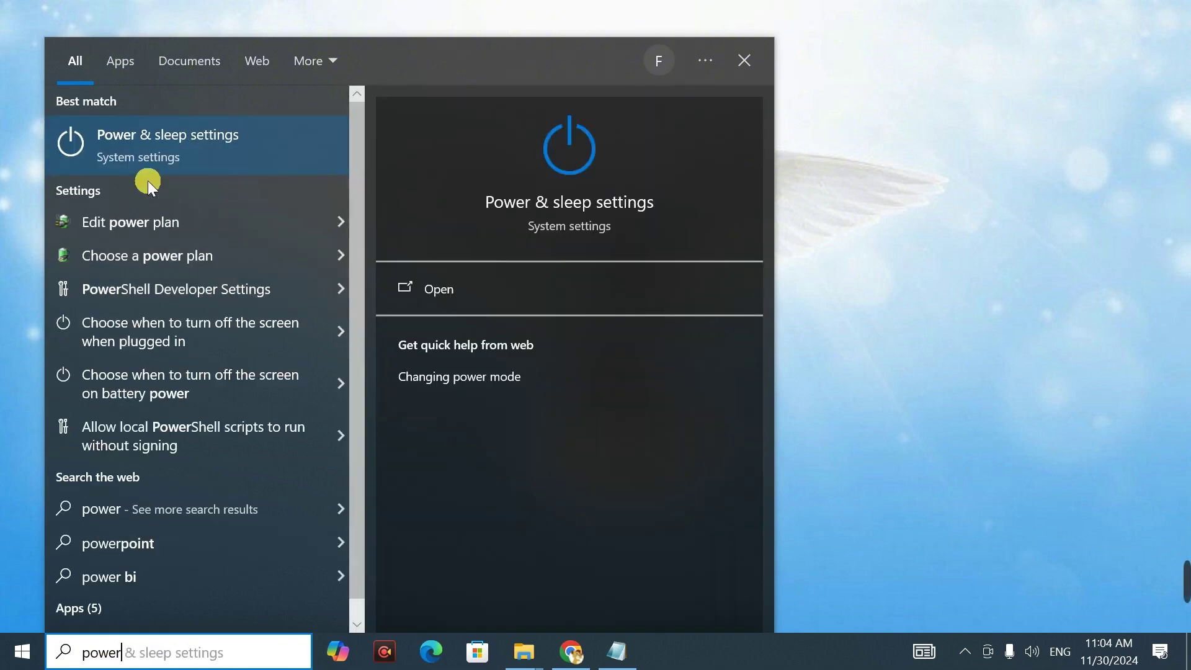
pyautogui.click(144, 135)
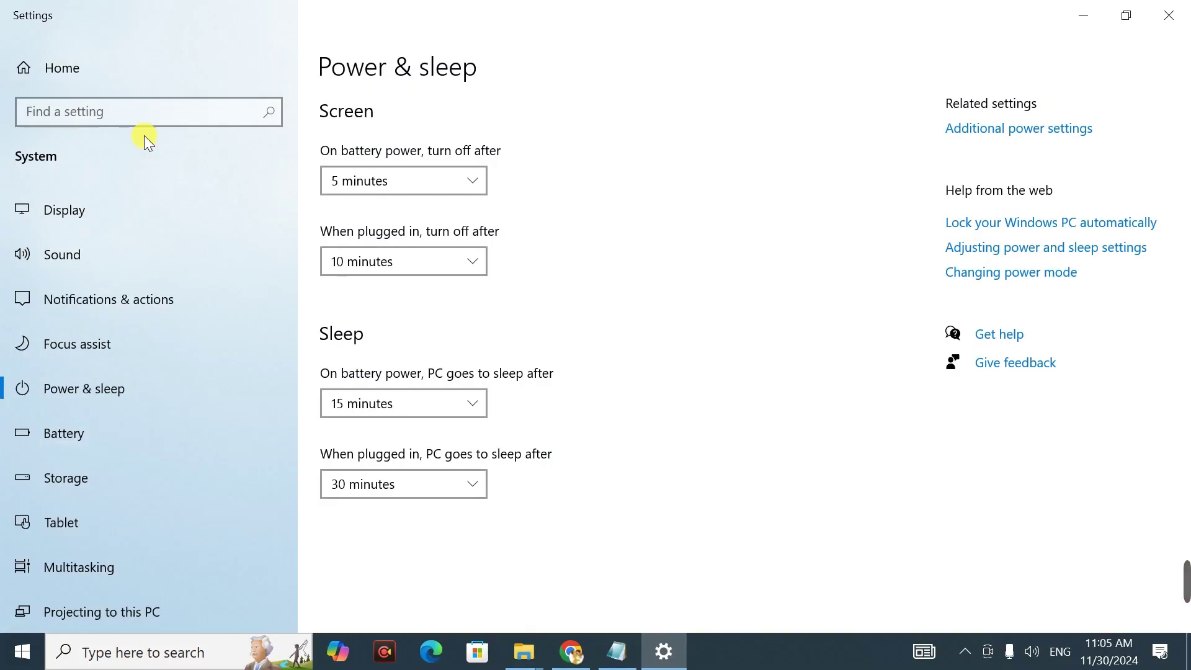
# Go to Additional power settings and edit the Balanced plan's settings
pyautogui.click(1012, 130)
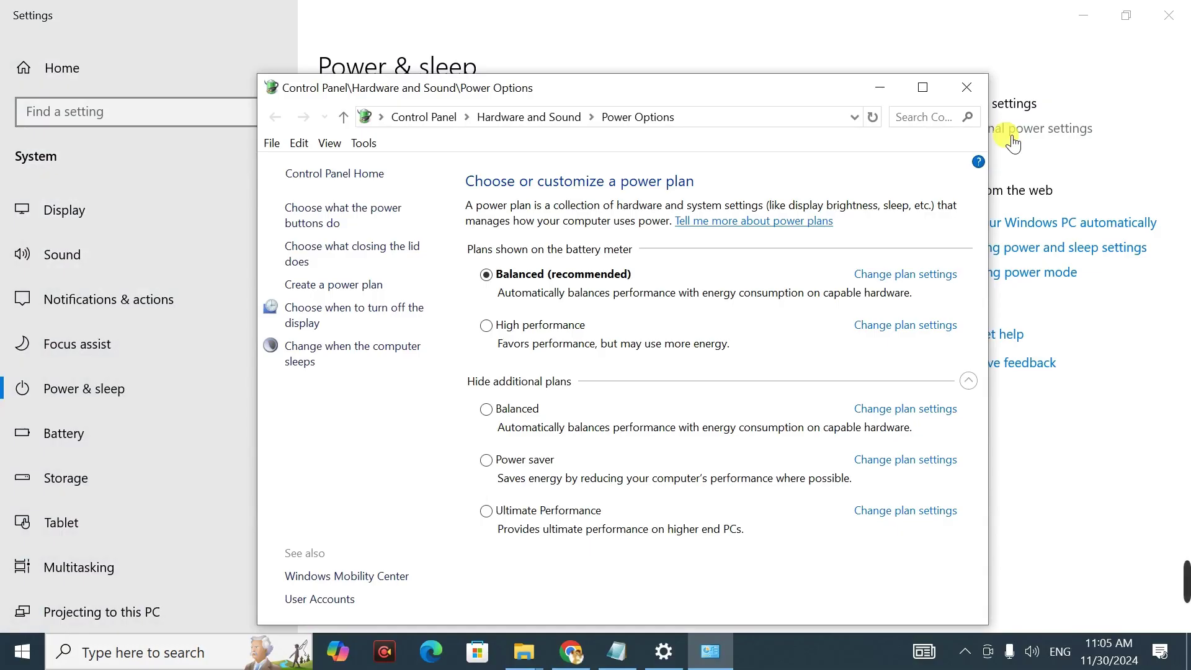
pyautogui.click(900, 276)
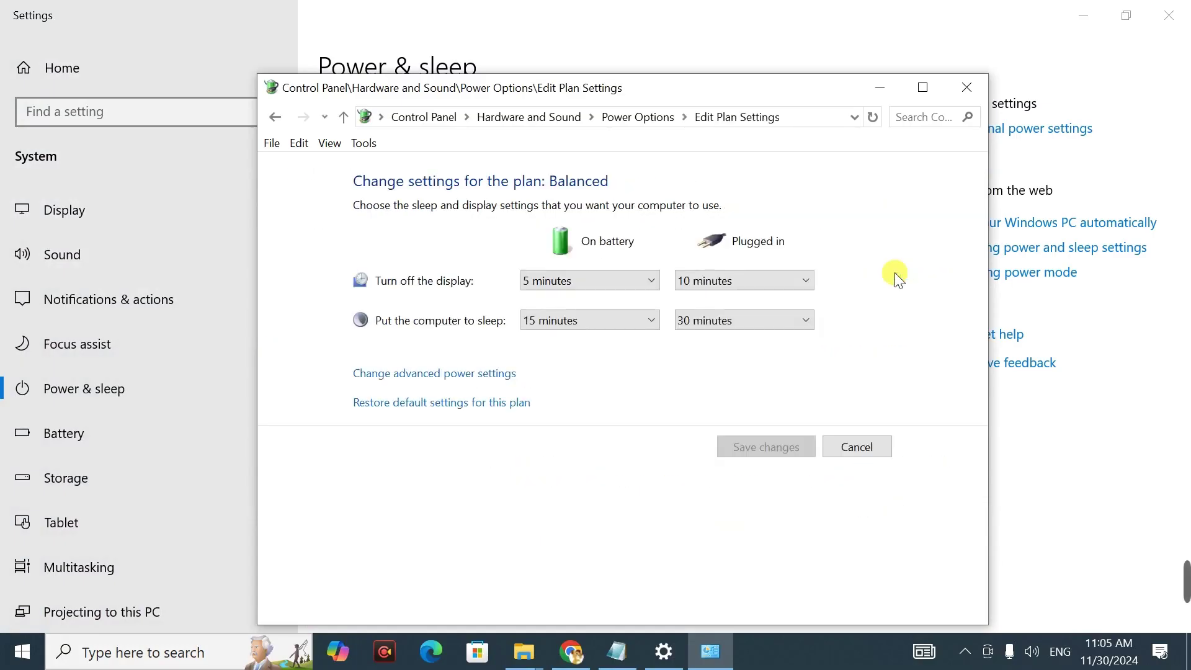
# Open the advanced power settings dialog, reposition it, and select the High performance plan
pyautogui.click(409, 375)
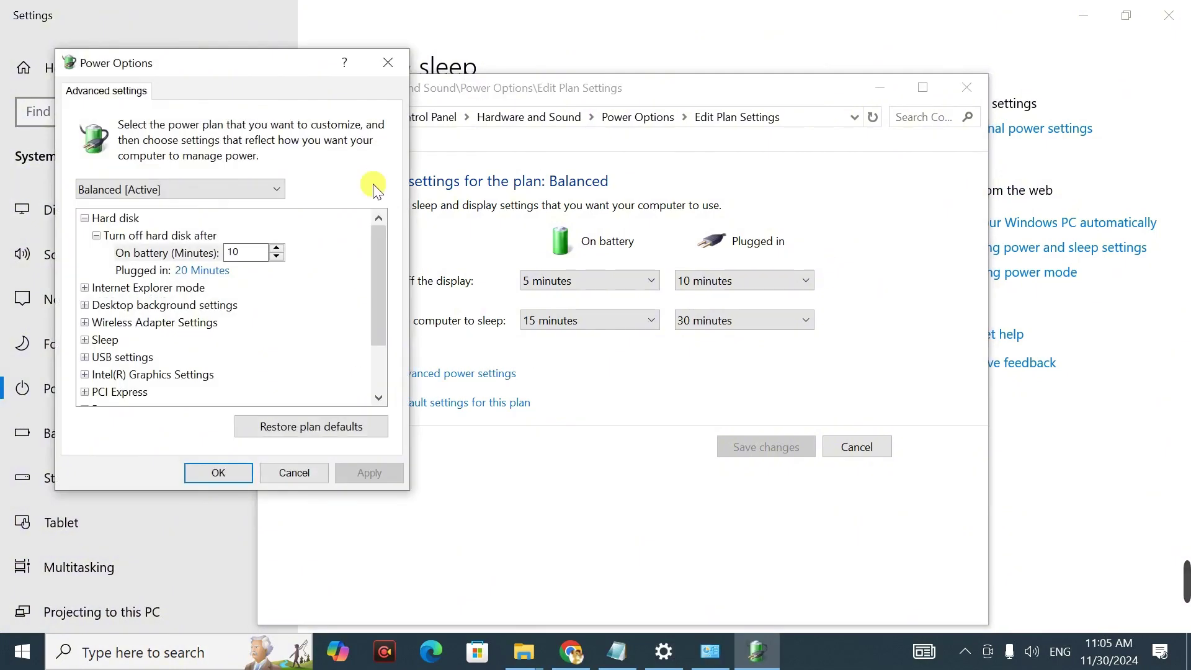
pyautogui.moveTo(261, 66); pyautogui.dragTo(536, 53)
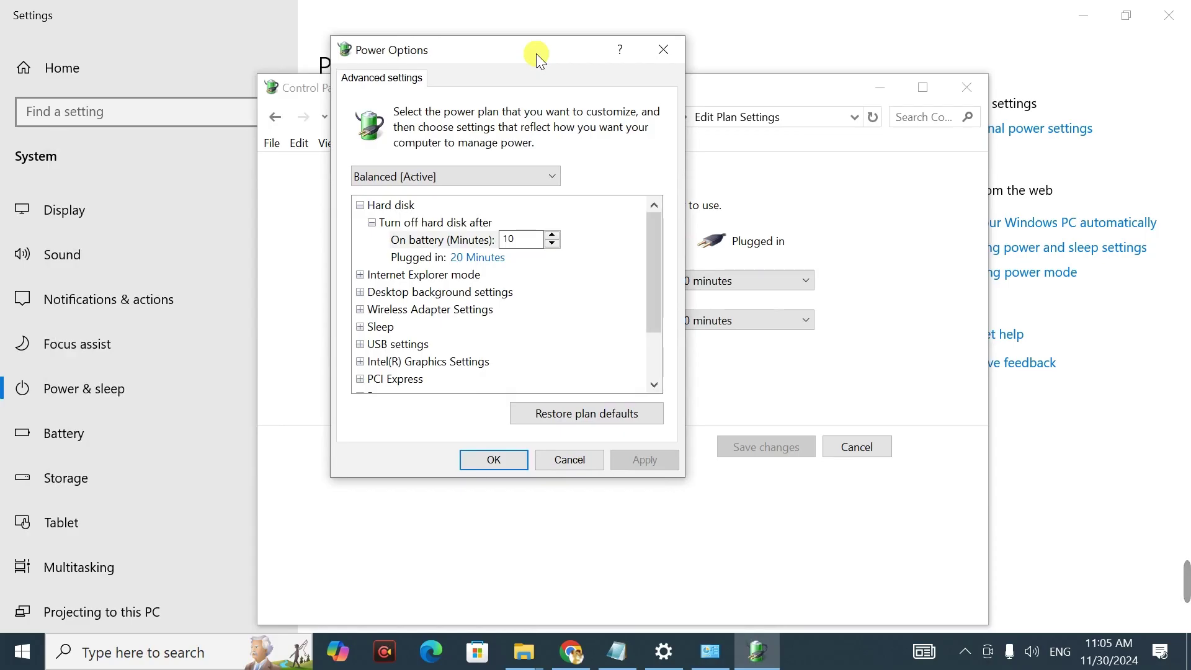
pyautogui.click(548, 179)
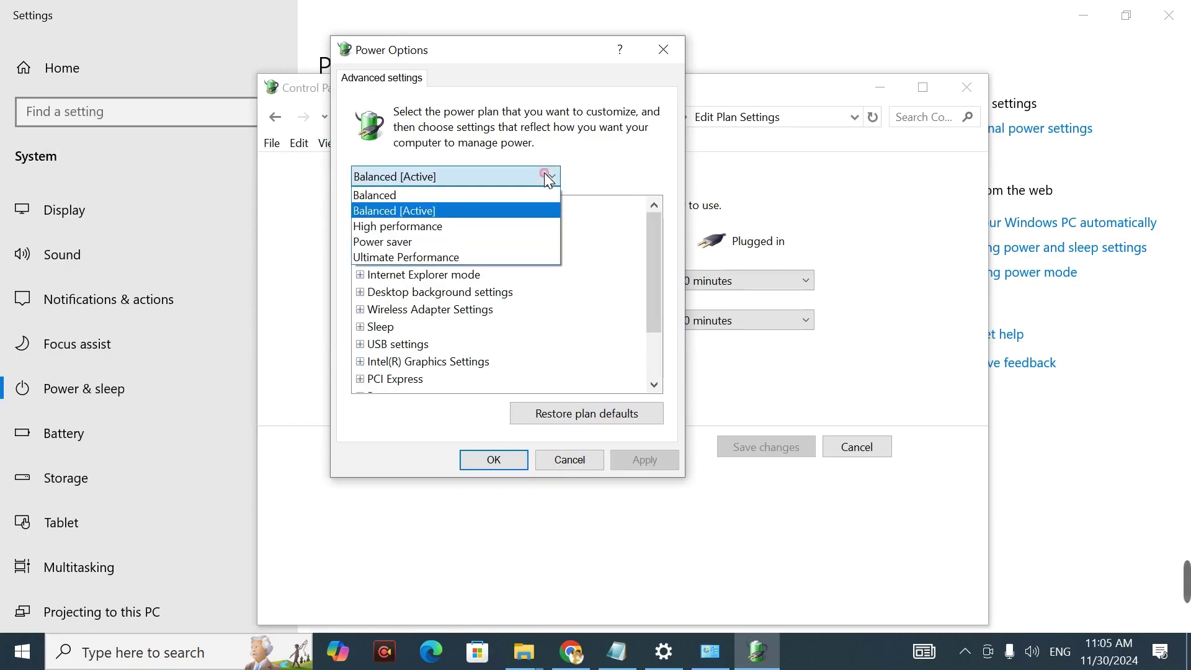
pyautogui.click(474, 227)
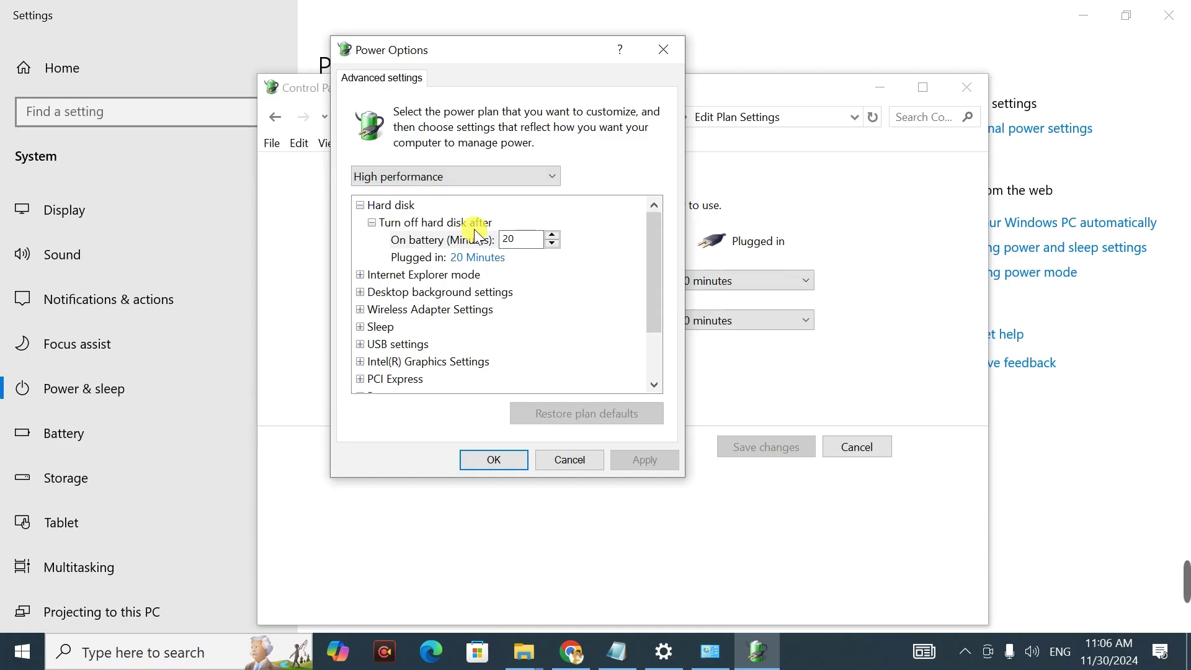
pyautogui.moveTo(657, 250); pyautogui.dragTo(652, 290)
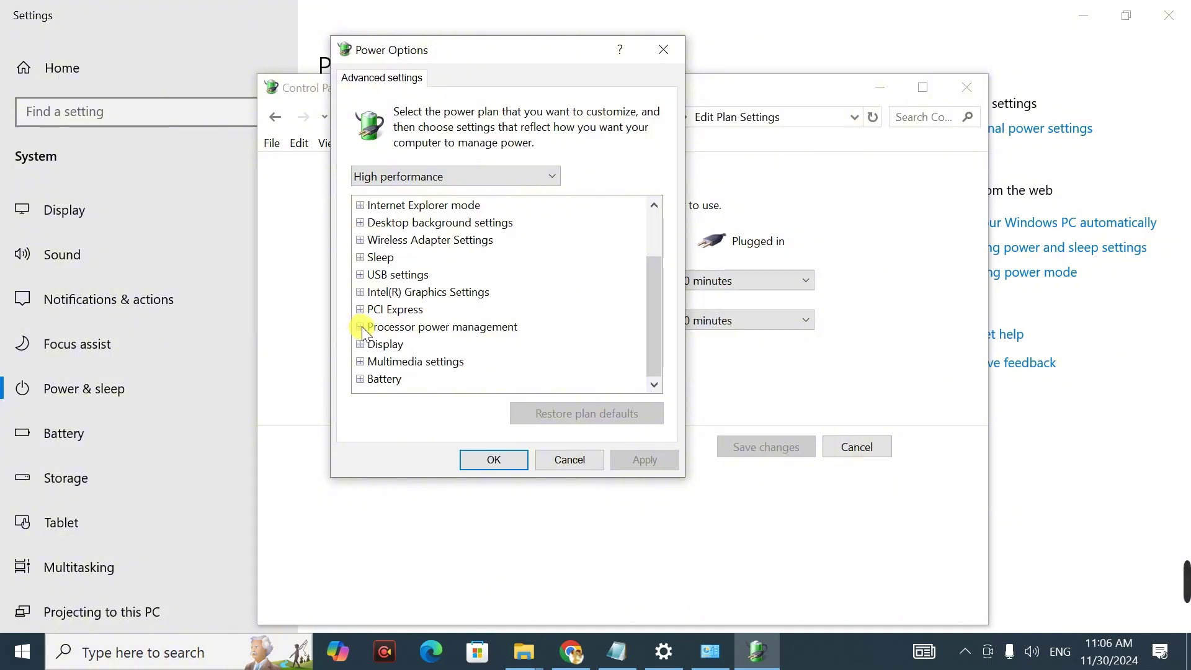
# Lower the High performance plan's on-battery minimum processor state from 5% to 0%
pyautogui.click(360, 327)
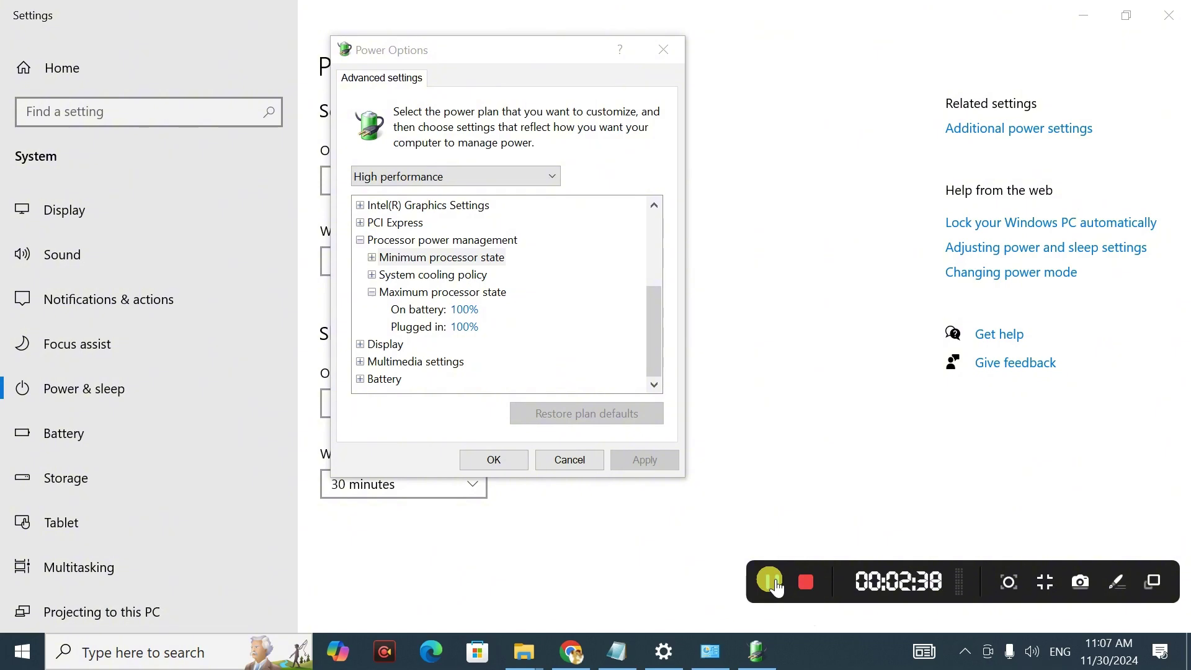
pyautogui.click(372, 257)
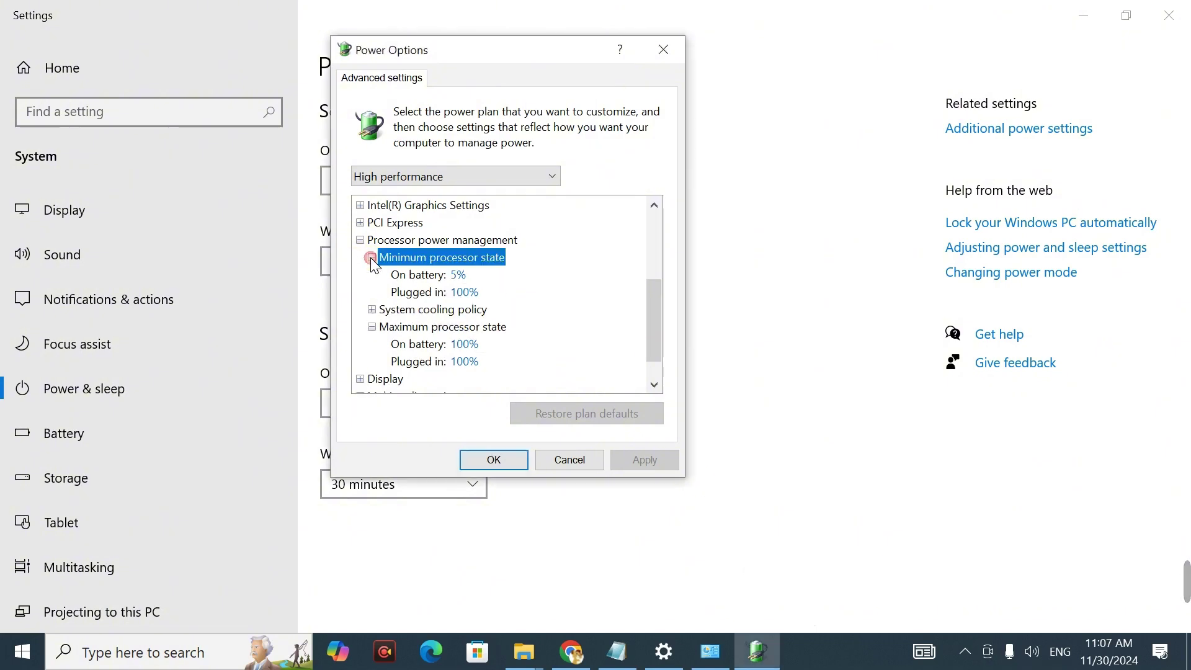
pyautogui.click(447, 275)
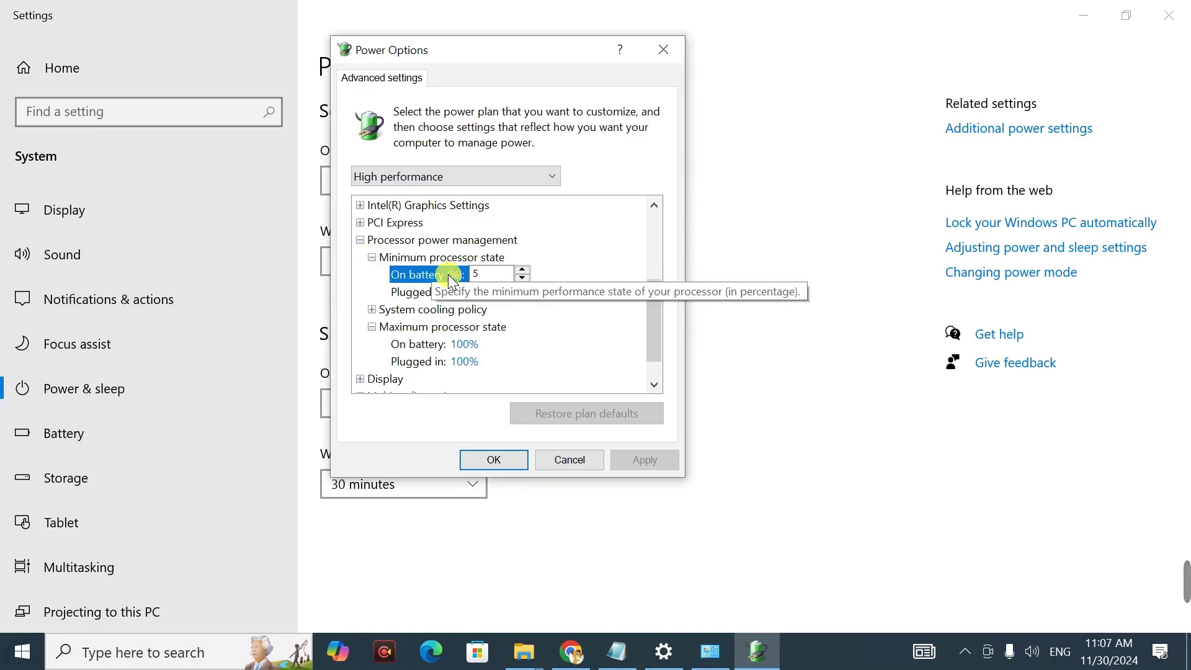
pyautogui.click(522, 279)
pyautogui.click(522, 279)
pyautogui.click(522, 279)
pyautogui.click(522, 279)
pyautogui.click(522, 280)
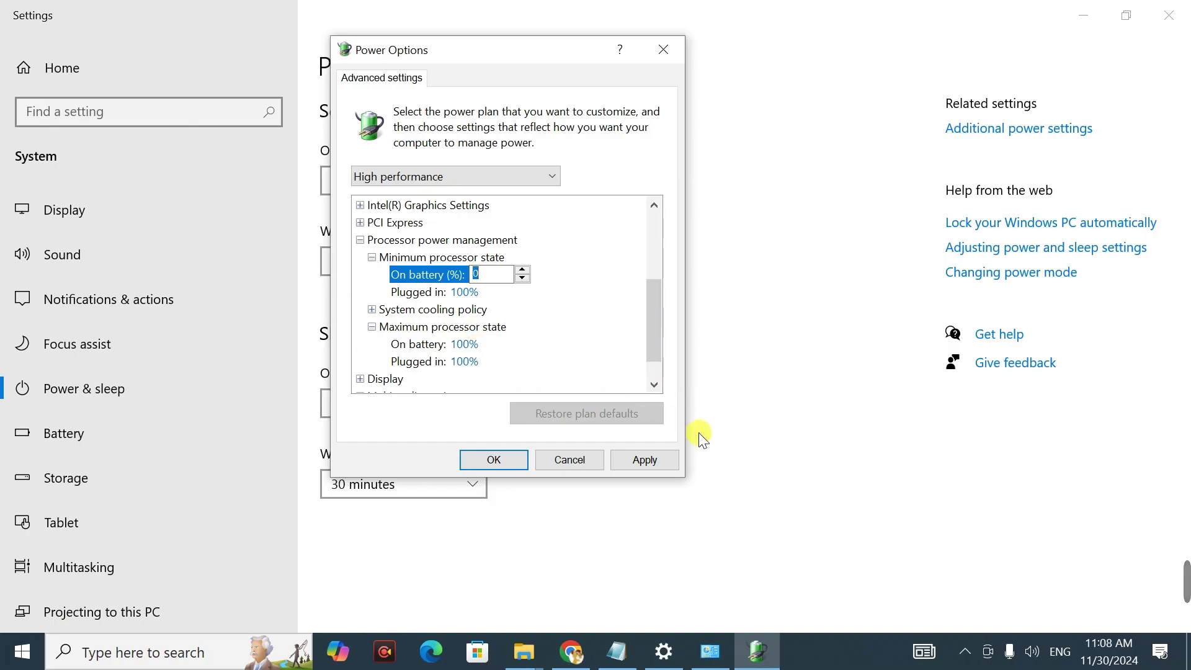
# Save the 0% processor setting, close Settings and Chrome, and minimize Control Panel
pyautogui.click(632, 460)
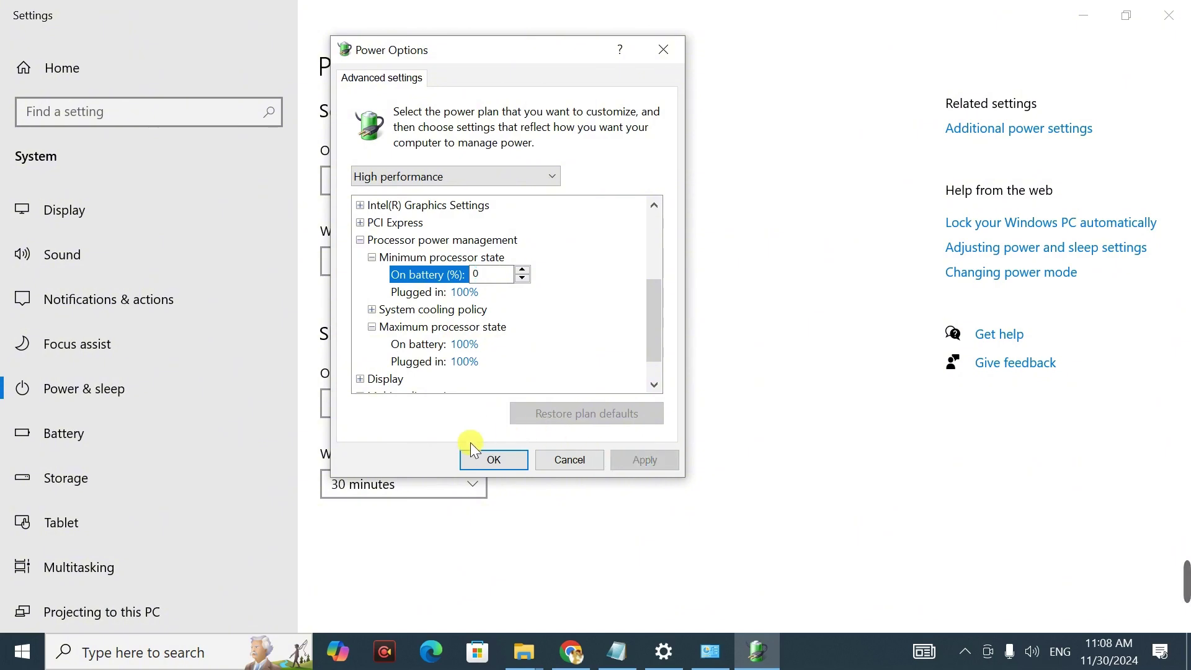
pyautogui.click(473, 457)
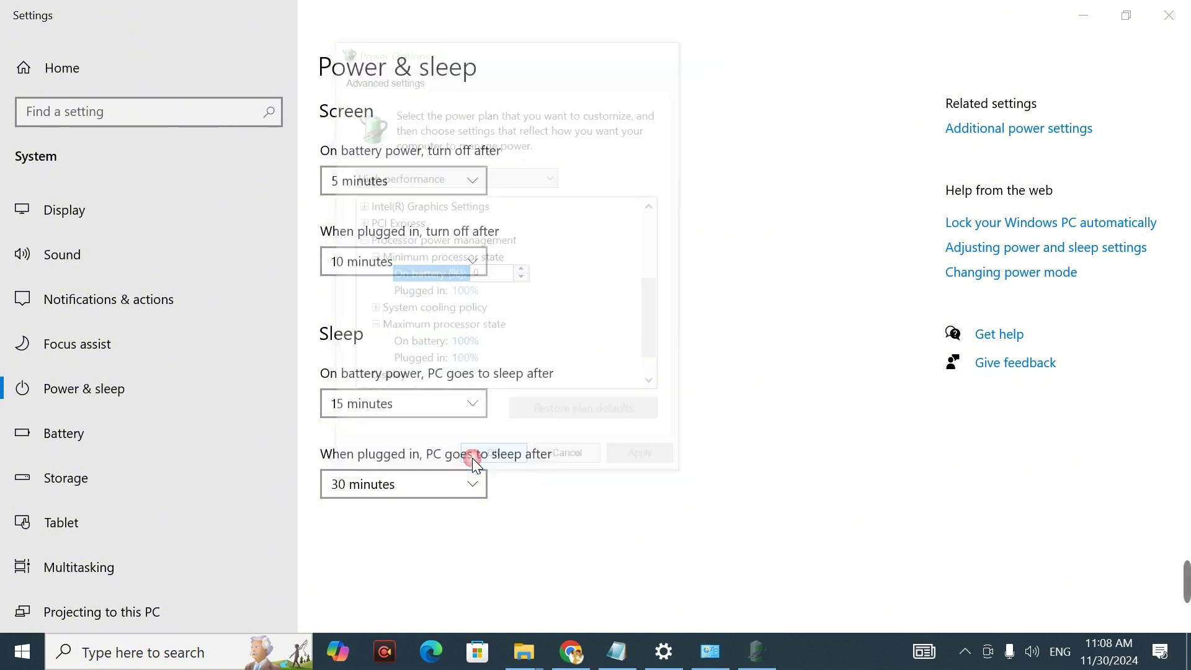
pyautogui.click(1165, 13)
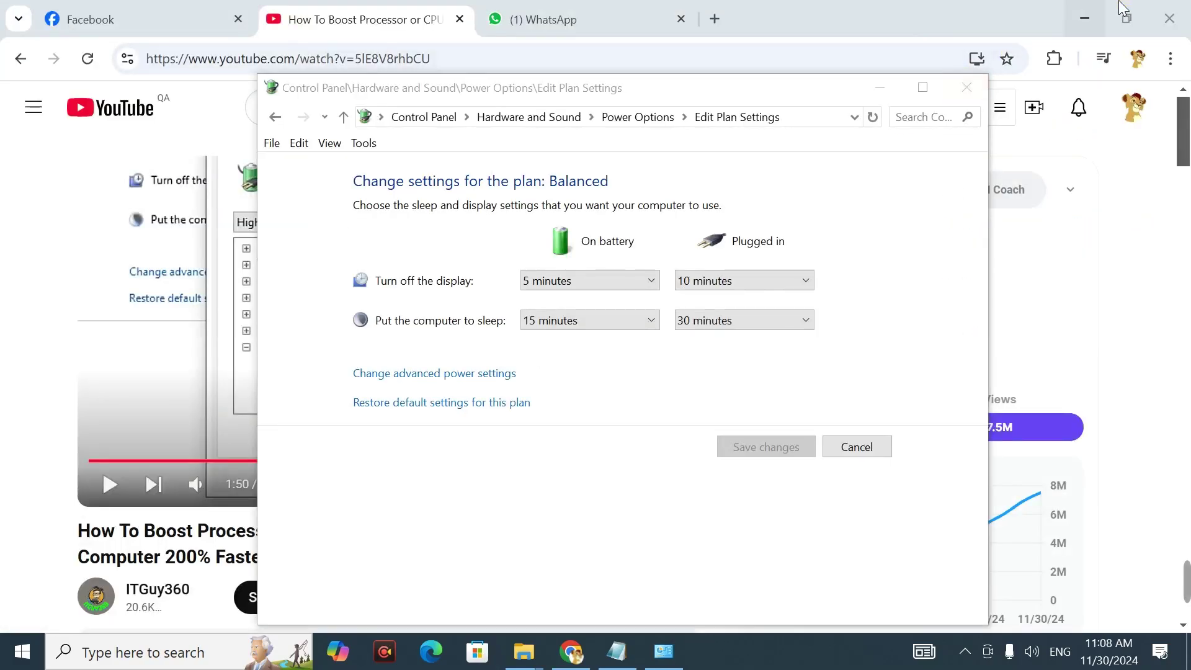
pyautogui.click(1167, 15)
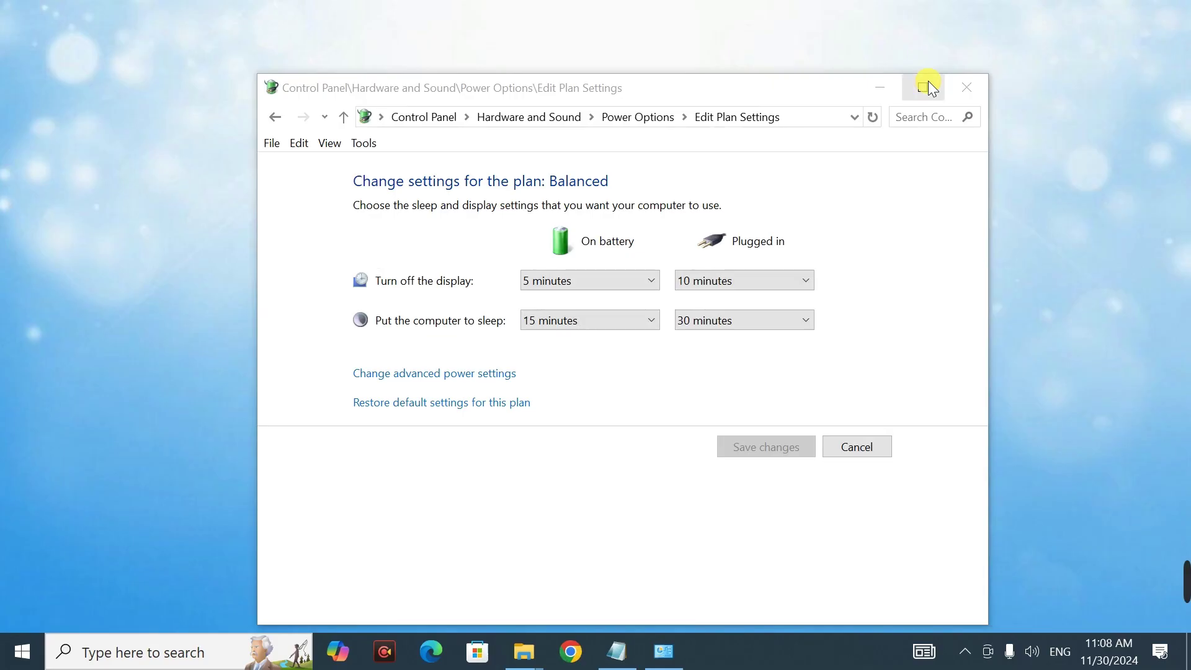
pyautogui.click(875, 88)
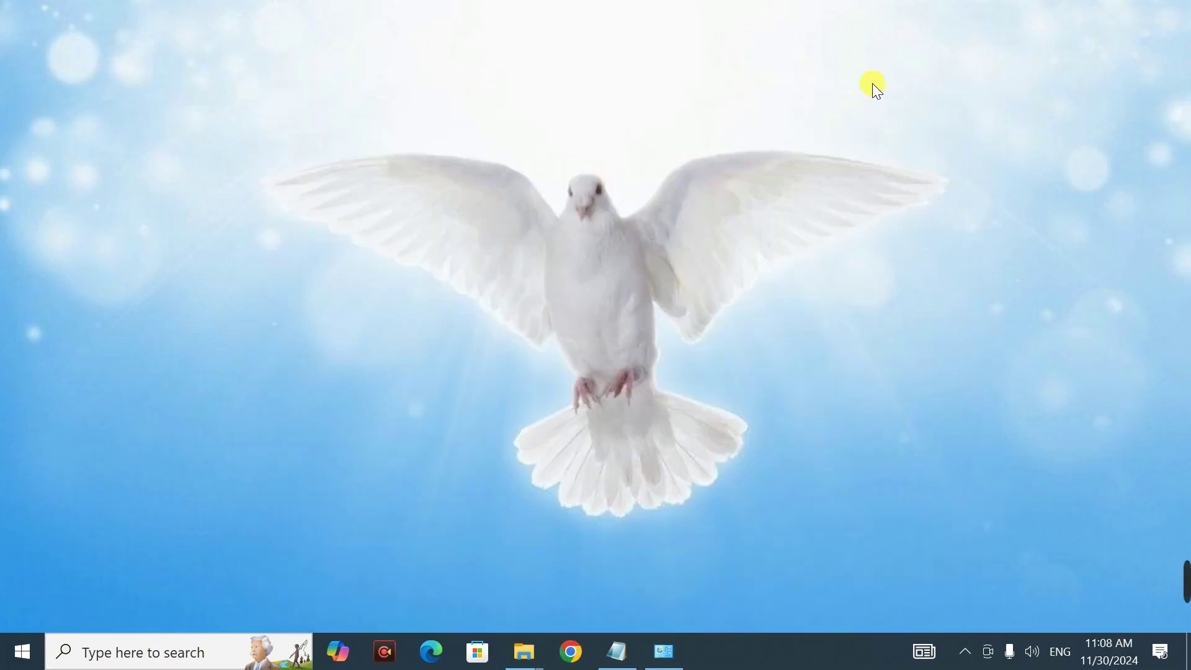
# Launch Task Manager from the taskbar menu and show its Startup apps list
pyautogui.rightClick(749, 651)
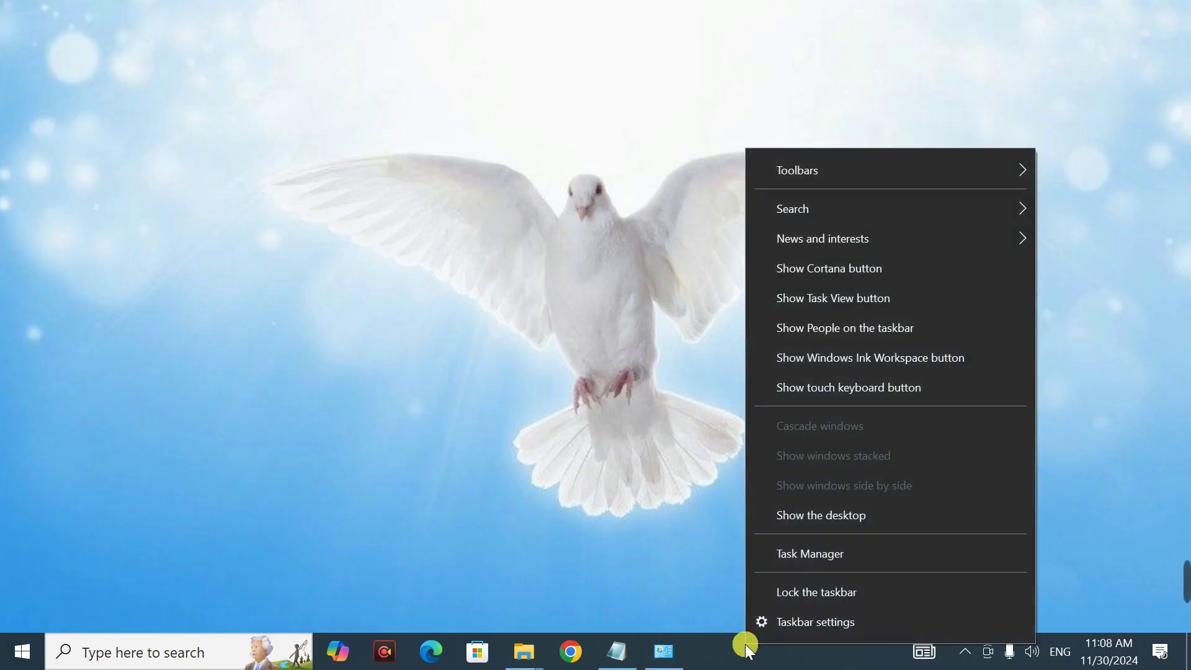
pyautogui.click(807, 553)
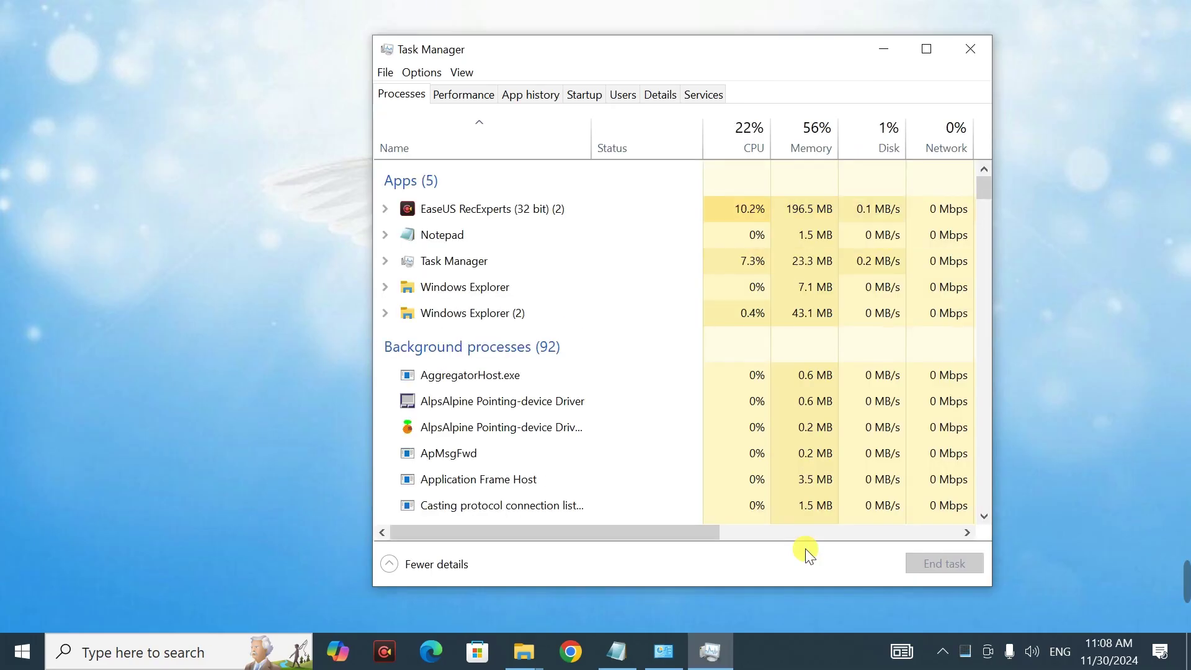
pyautogui.click(584, 98)
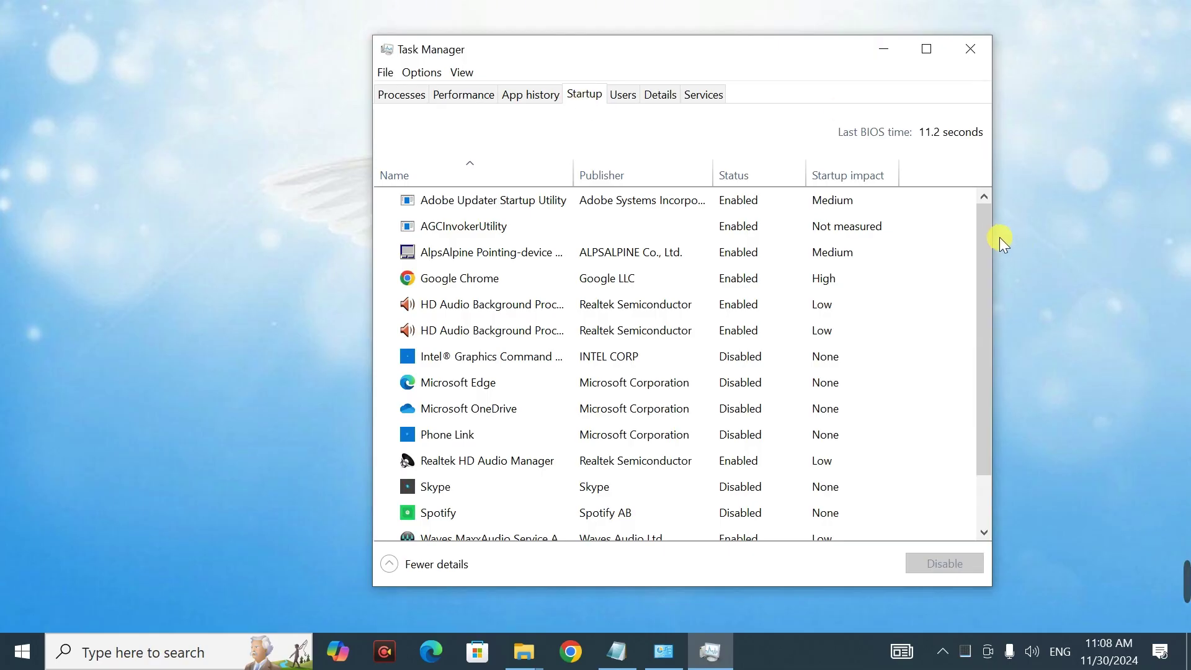
pyautogui.moveTo(981, 225); pyautogui.dragTo(979, 325)
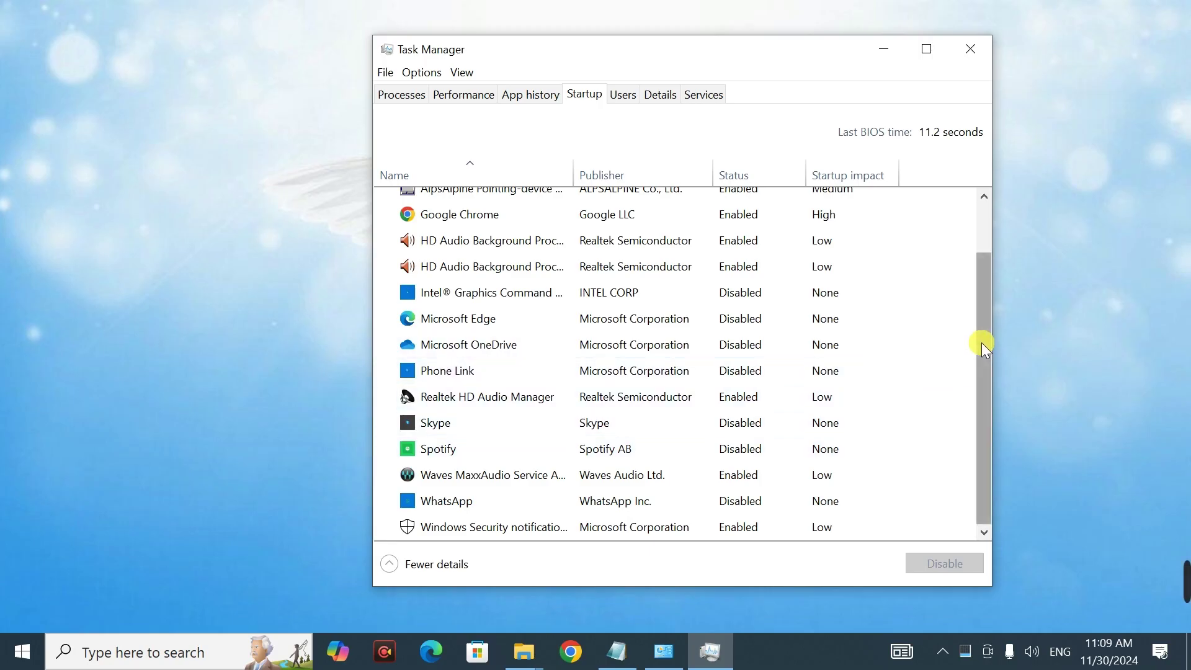
pyautogui.moveTo(977, 336); pyautogui.dragTo(984, 226)
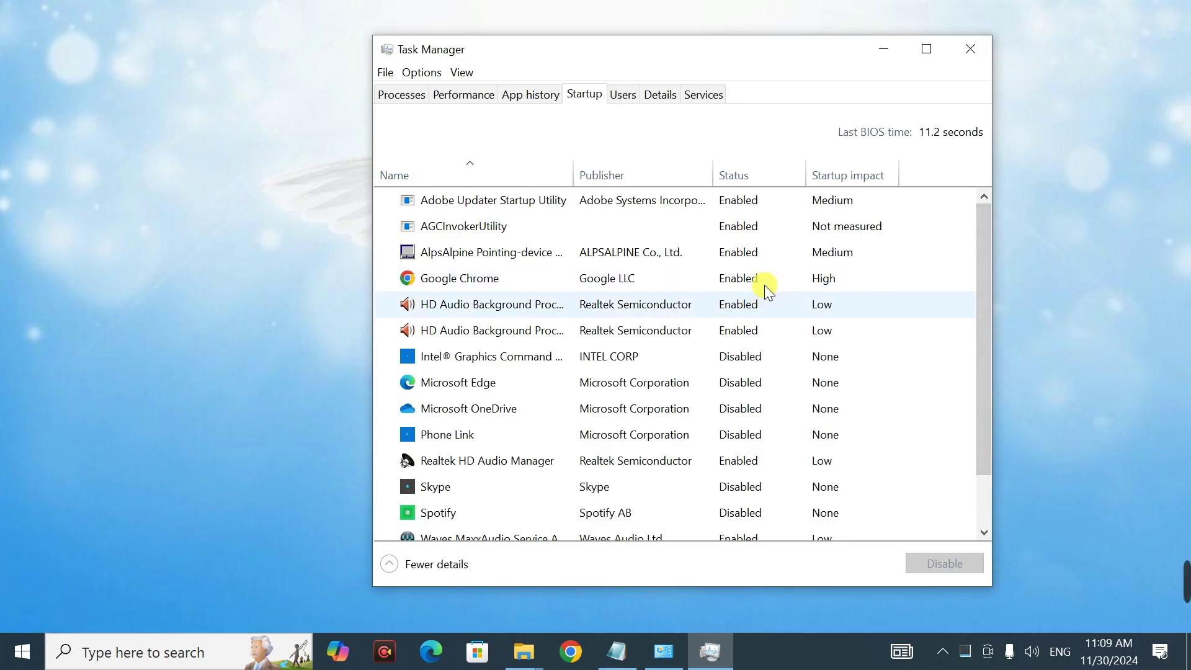
pyautogui.rightClick(723, 277)
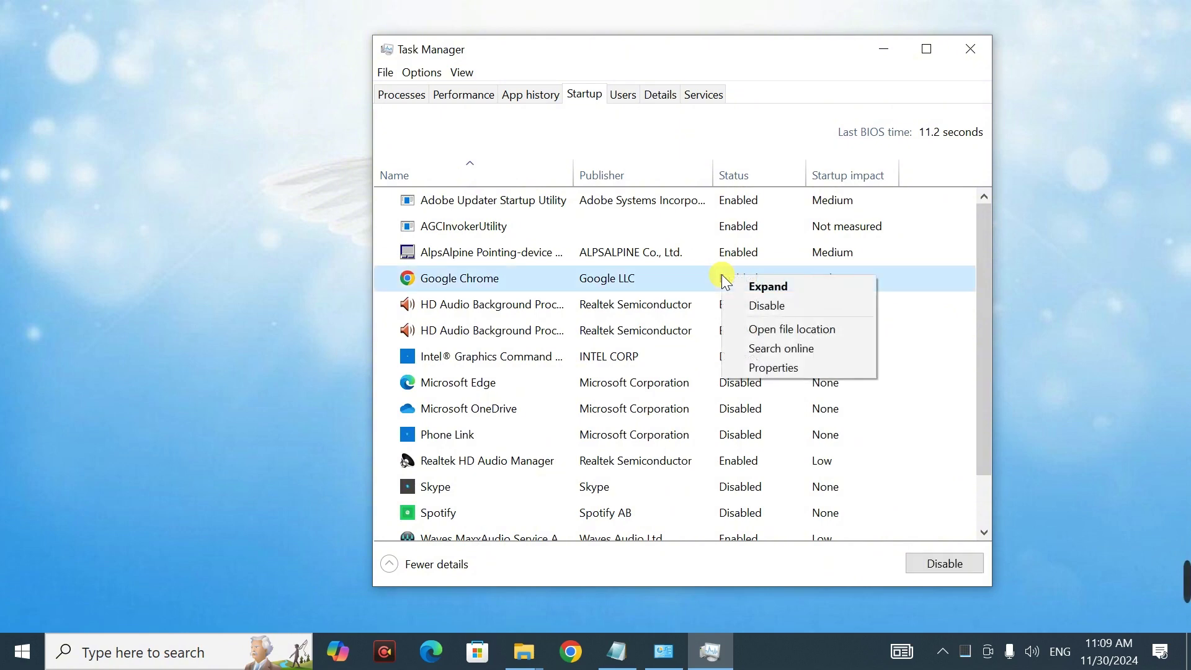
pyautogui.click(780, 304)
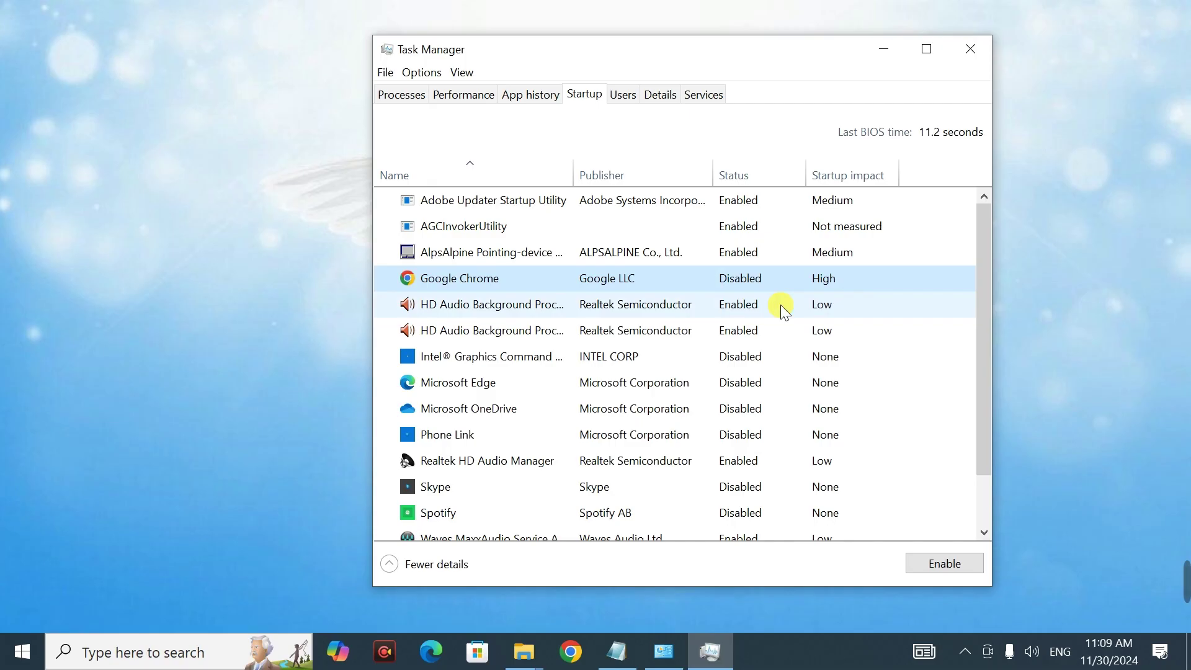
pyautogui.rightClick(740, 283)
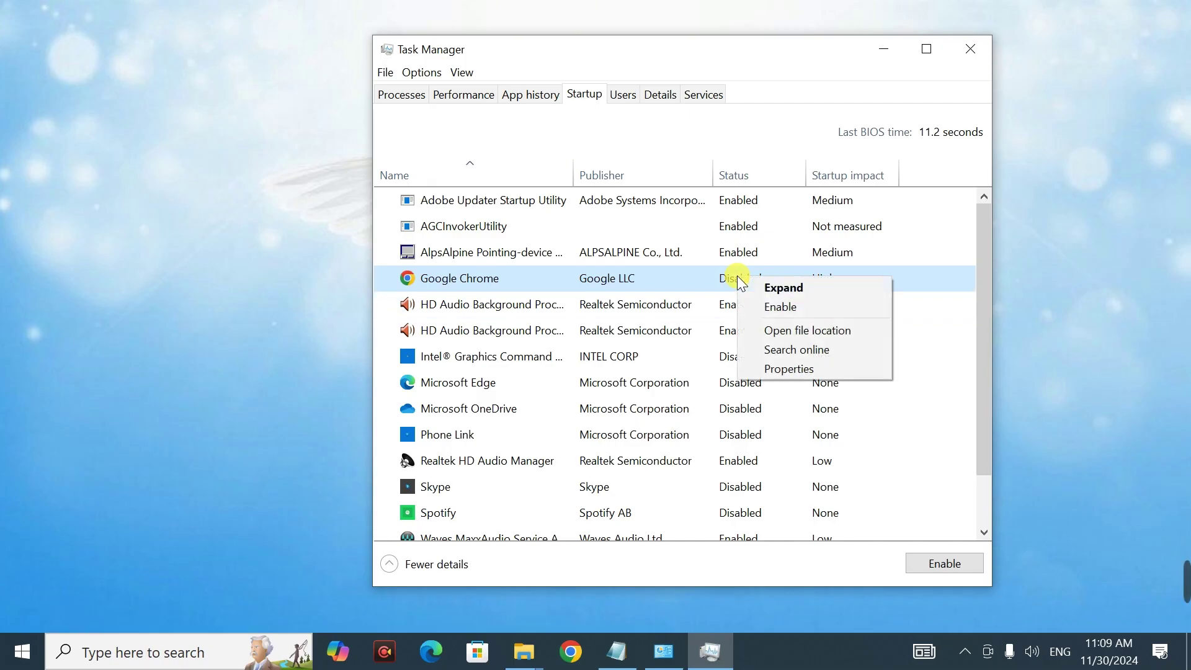
pyautogui.click(777, 306)
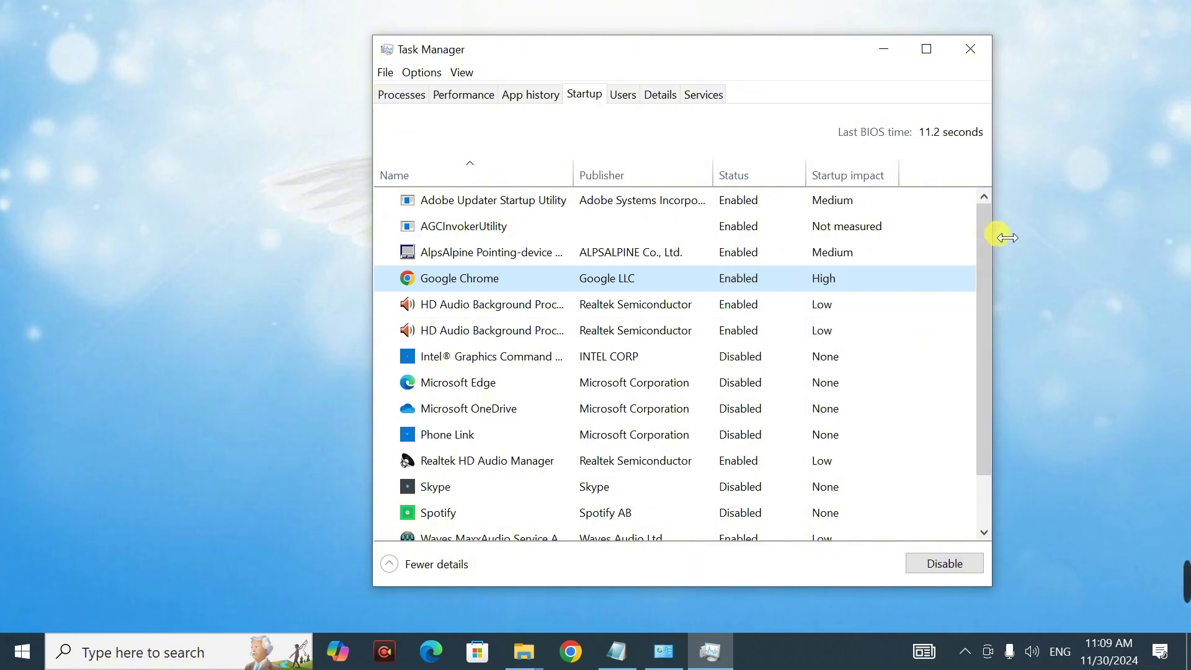
pyautogui.moveTo(986, 227); pyautogui.dragTo(979, 303)
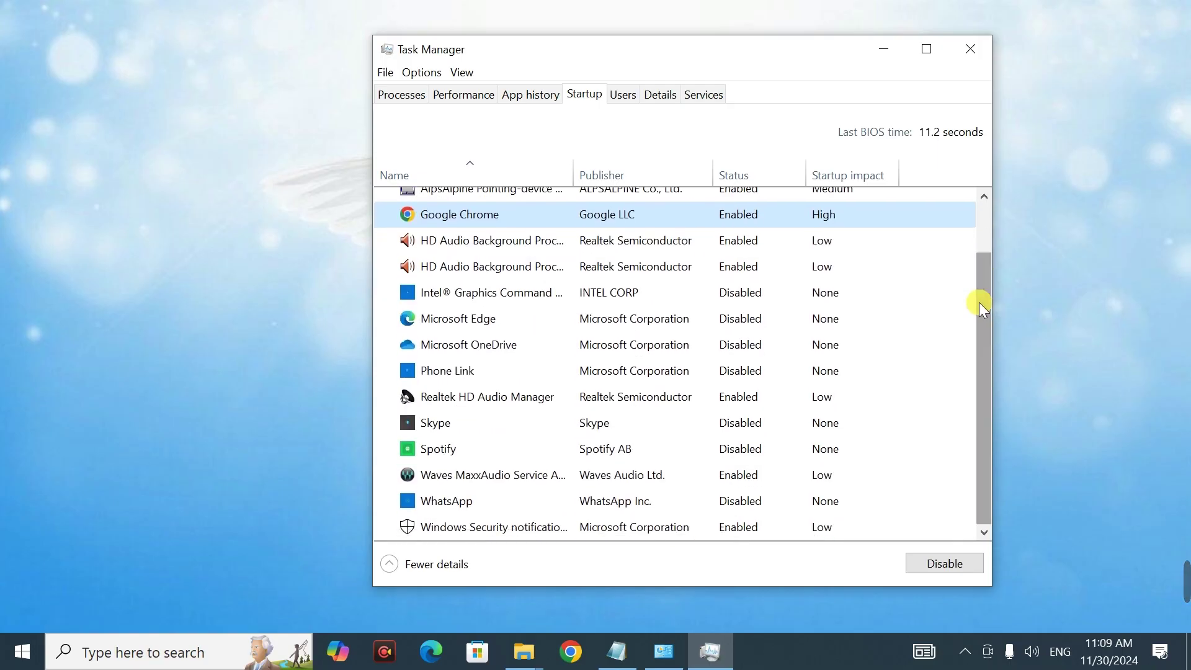